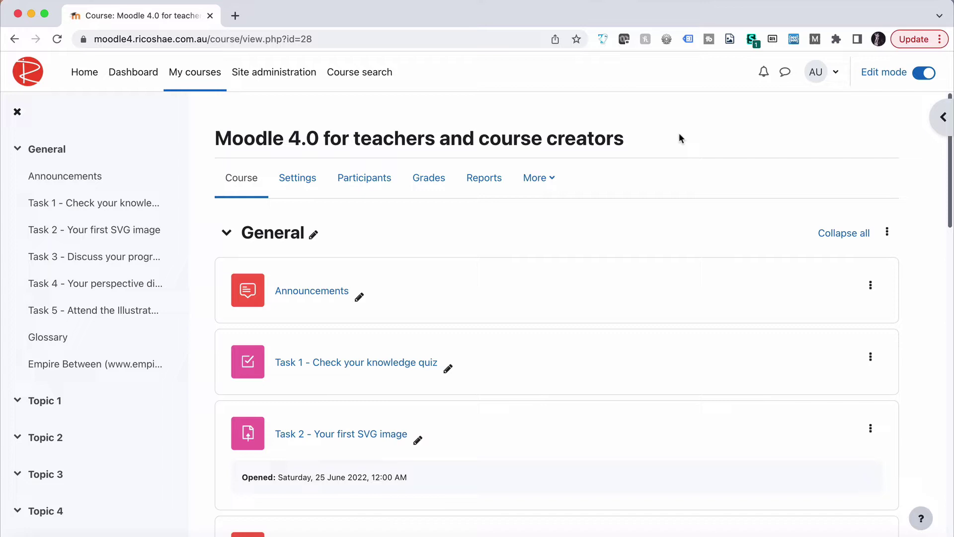
# Add a new Page to the course named 'Assessment activities' and scroll down to its content area
pyautogui.scroll(-10, 679, 133)
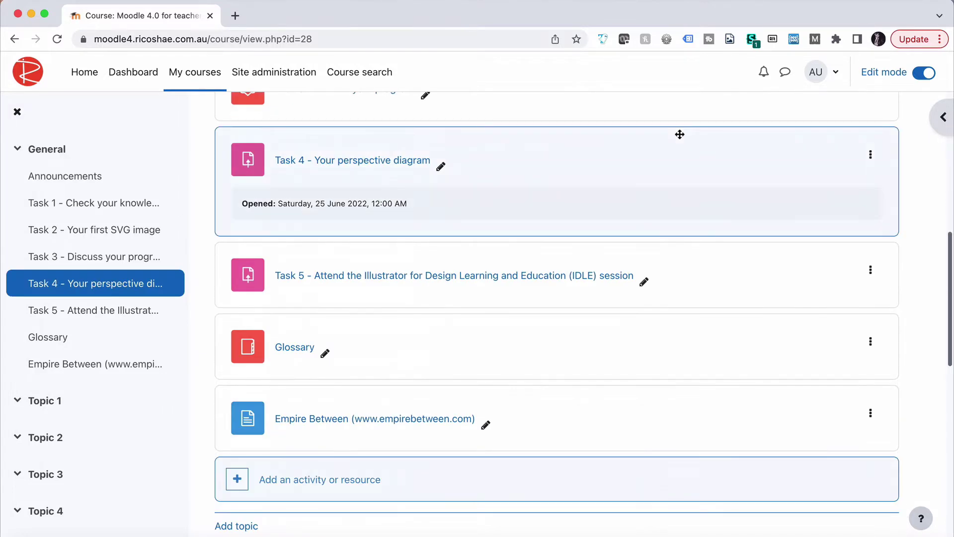
pyautogui.scroll(1, 427, 467)
pyautogui.click(330, 480)
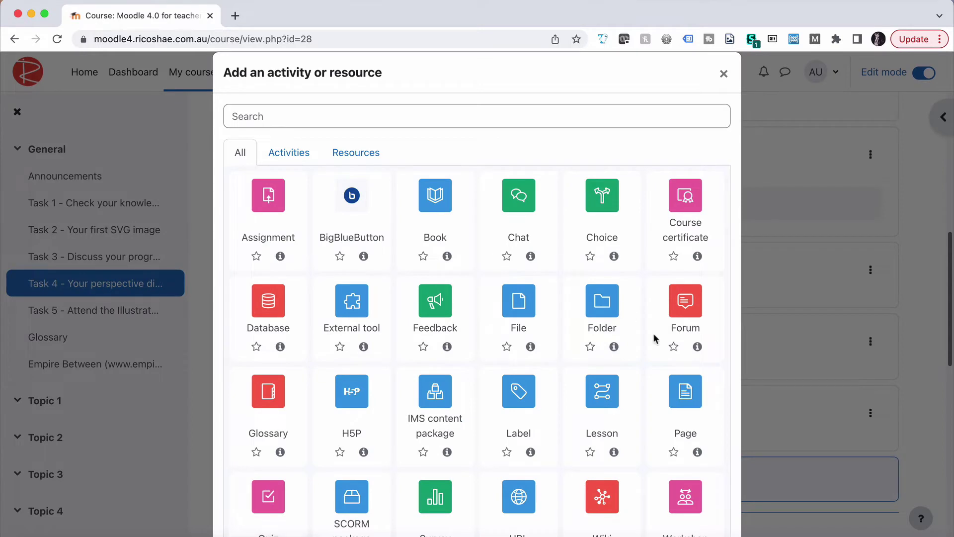
pyautogui.scroll(-2, 657, 340)
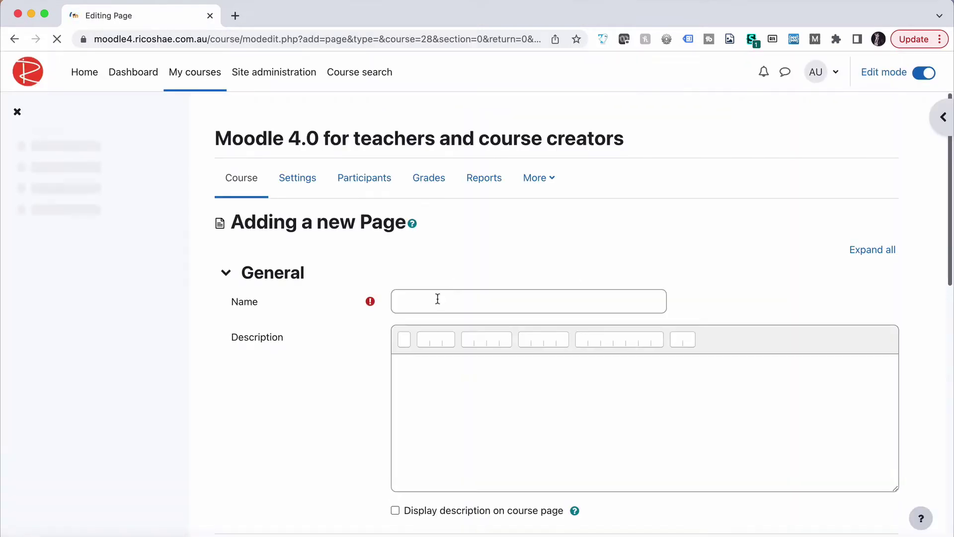
pyautogui.click(425, 299)
pyautogui.write('Ass')
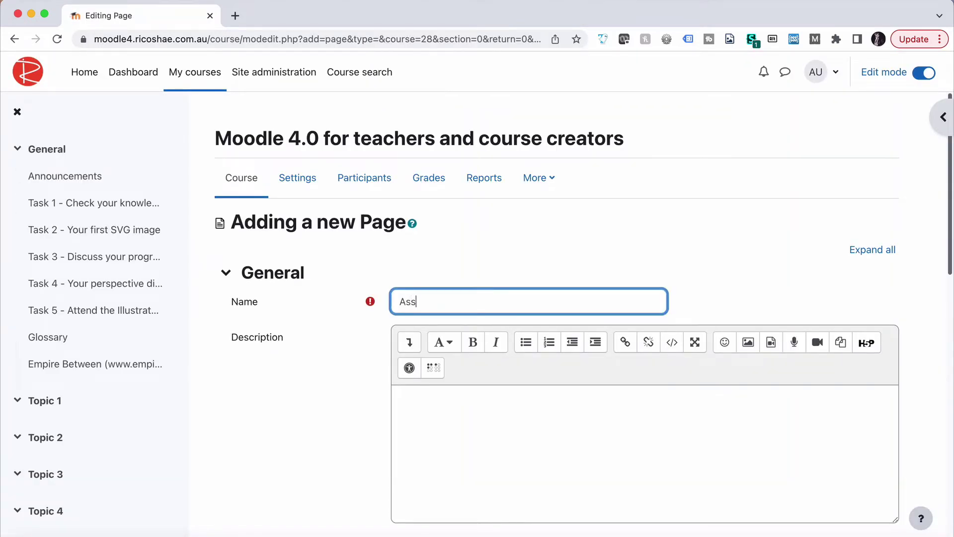
pyautogui.write('essment activities')
pyautogui.scroll(-8, 294, 402)
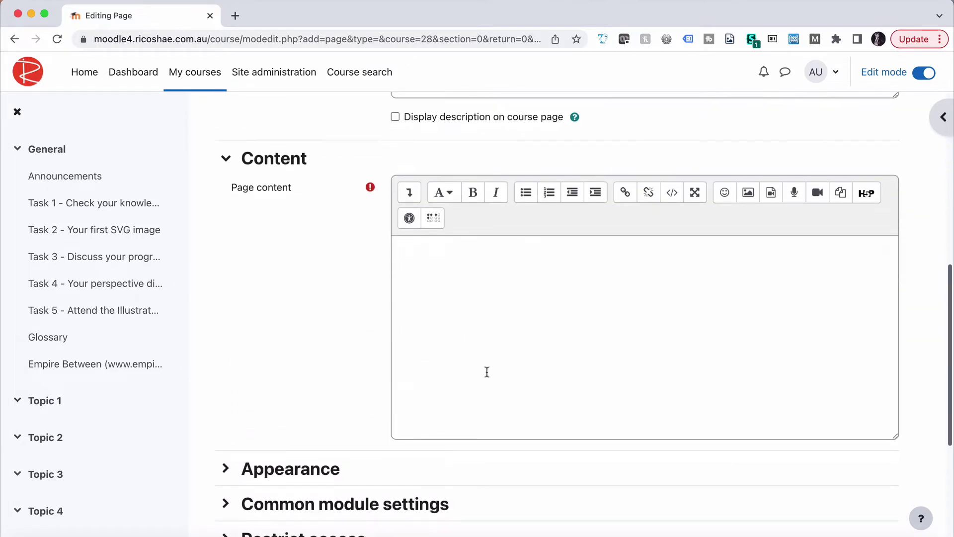
# Type 'Assessments' in the page content, format it as Heading (medium), and start a new line
pyautogui.click(438, 267)
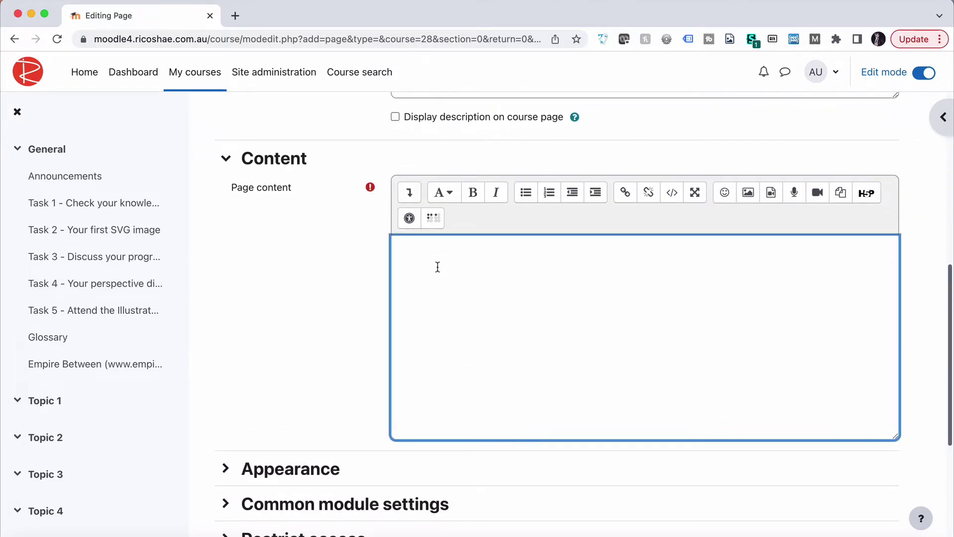
pyautogui.write('Assessments')
pyautogui.click(453, 245)
pyautogui.click(444, 193)
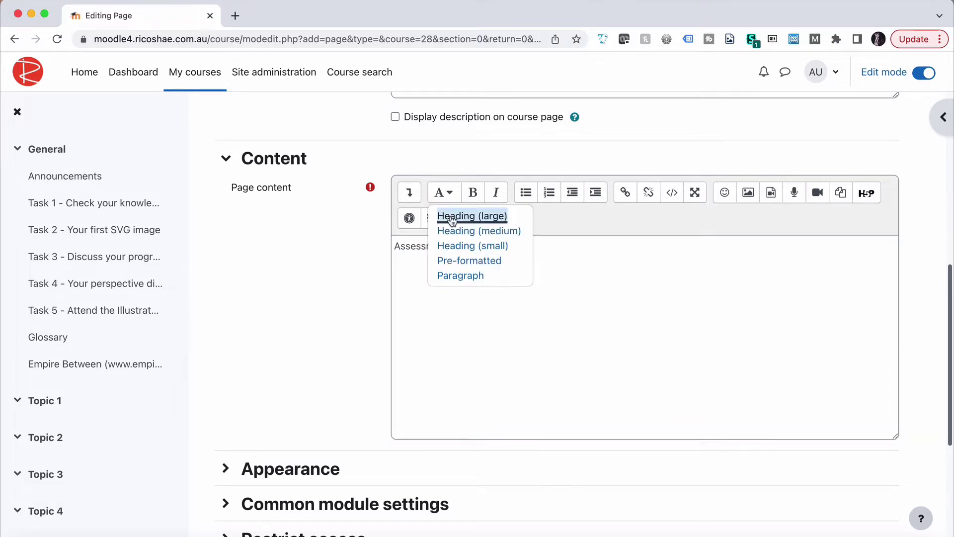
pyautogui.click(452, 232)
pyautogui.press('Return')
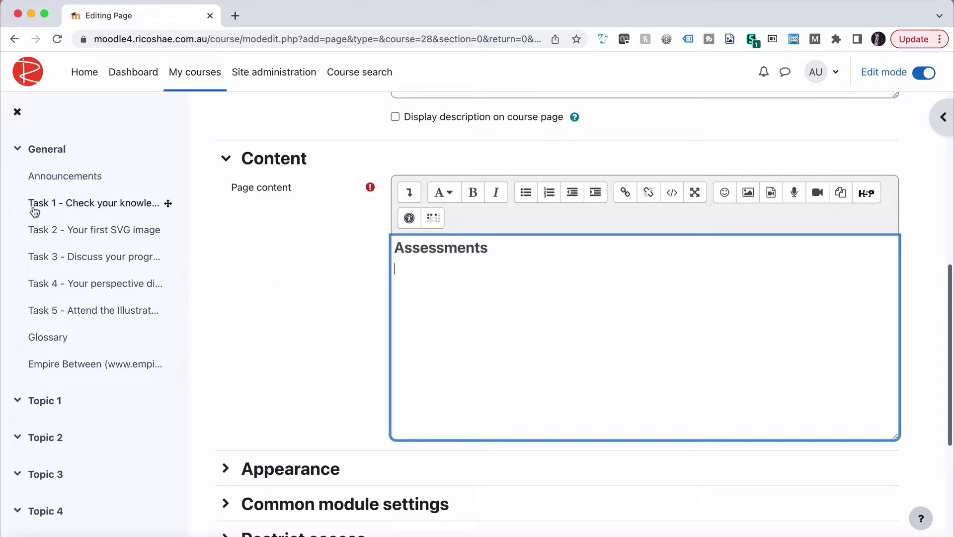
# Copy the Task 1 quiz title from a new tab and paste it as plain text below the heading
pyautogui.rightClick(86, 204)
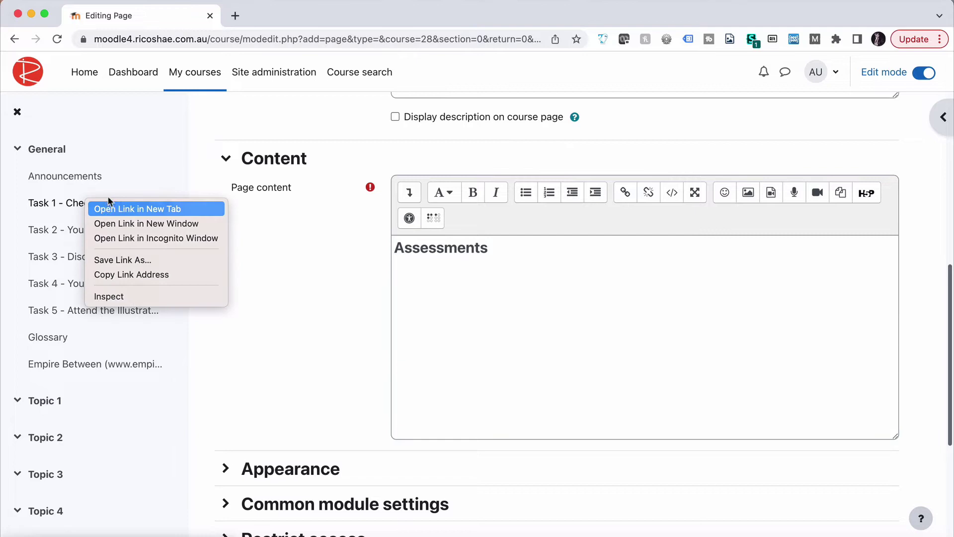
pyautogui.click(112, 207)
pyautogui.click(254, 28)
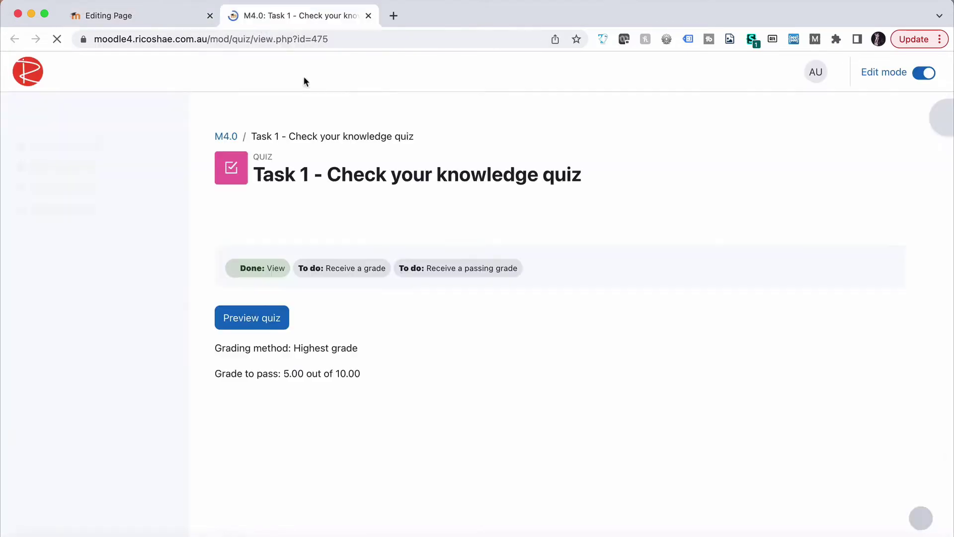
pyautogui.tripleClick(378, 175)
pyautogui.press('cmd+c')
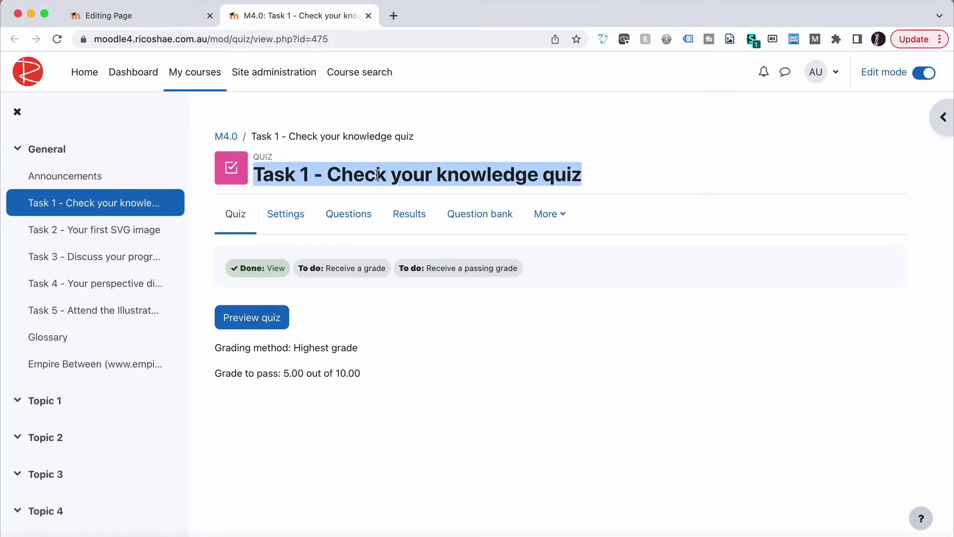
pyautogui.click(141, 22)
pyautogui.click(464, 271)
pyautogui.press('cmd+v')
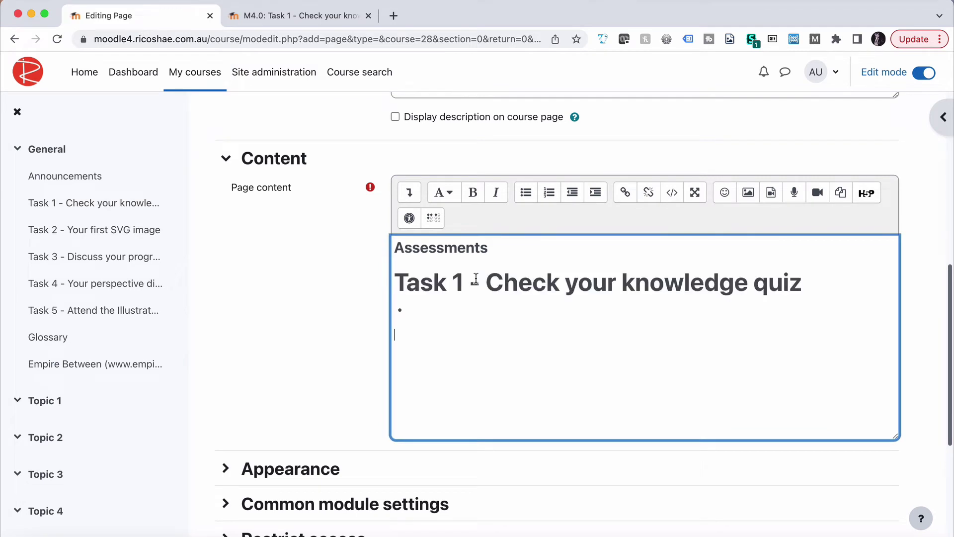
pyautogui.press('cmd+z')
pyautogui.press('cmd+shift+v')
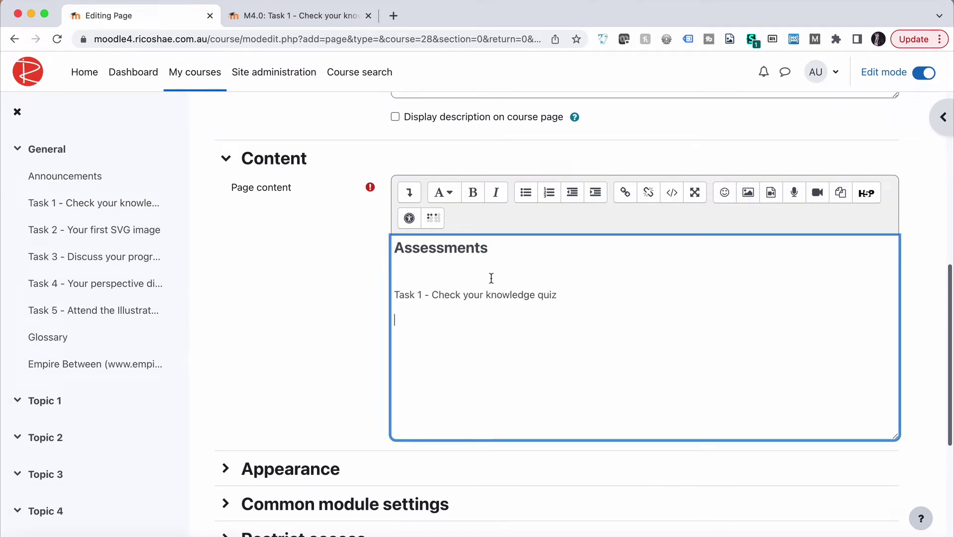
# Add the Task 2 assignment and Task 3 forum titles on the following lines
pyautogui.click(308, 22)
pyautogui.click(96, 227)
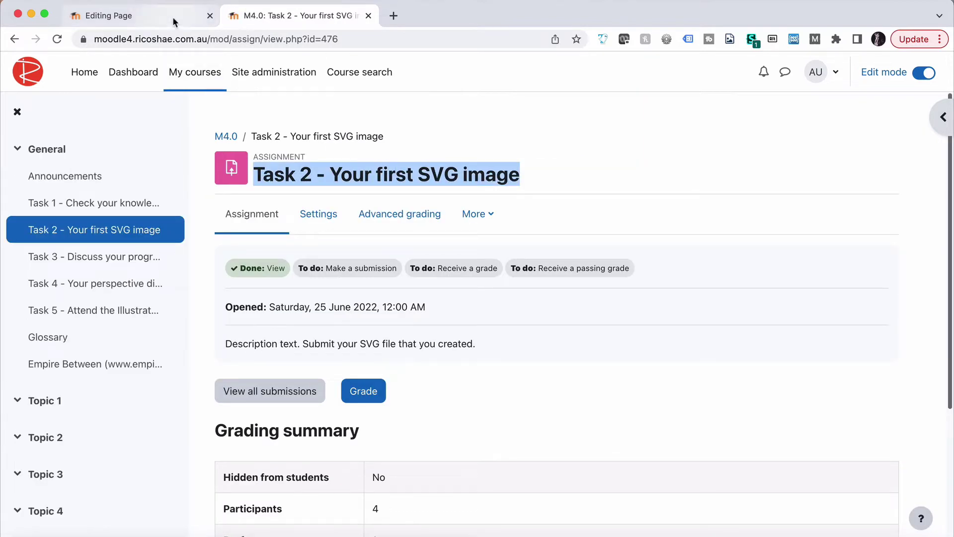
pyautogui.click(134, 15)
pyautogui.write('Task 2 - Your first SVG image')
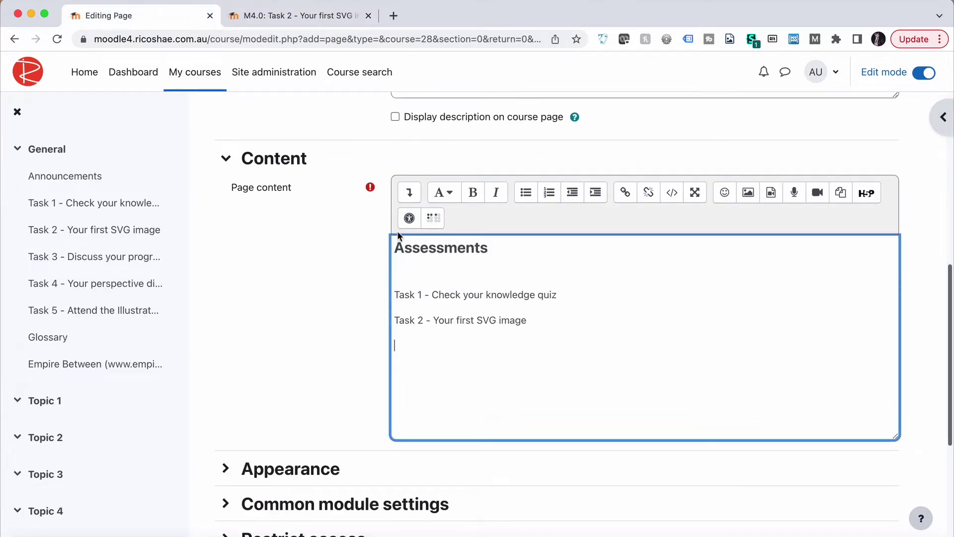
pyautogui.click(346, 20)
pyautogui.click(80, 254)
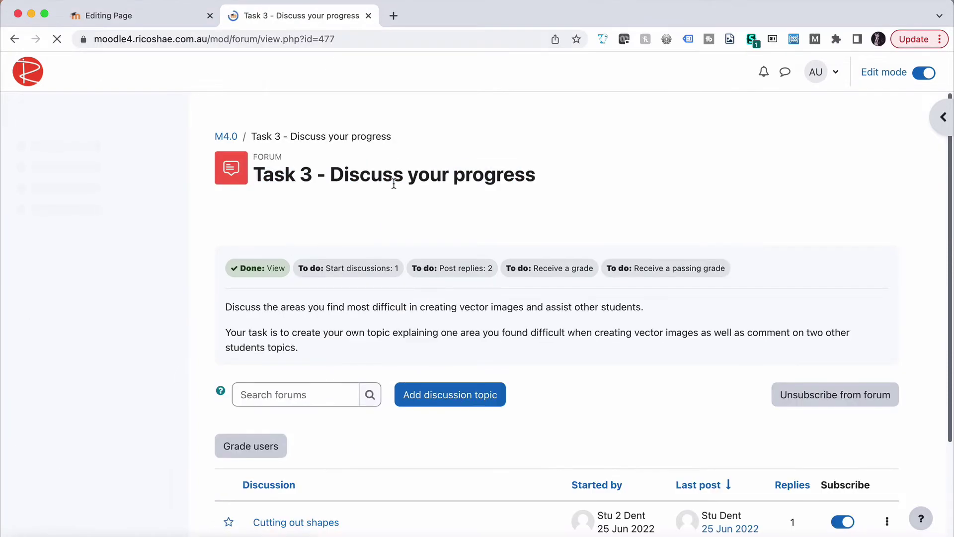
pyautogui.tripleClick(403, 179)
pyautogui.hotkey('ctrl', 'c')
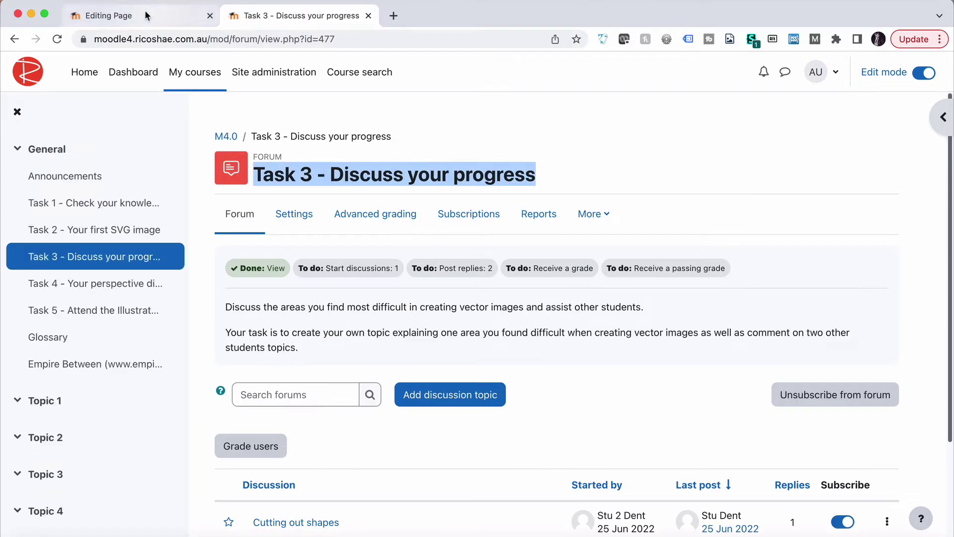
pyautogui.click(134, 16)
pyautogui.hotkey('ctrl', 'v')
# Add the Task 4 and Task 5 assignment titles below Task 3
pyautogui.click(338, 15)
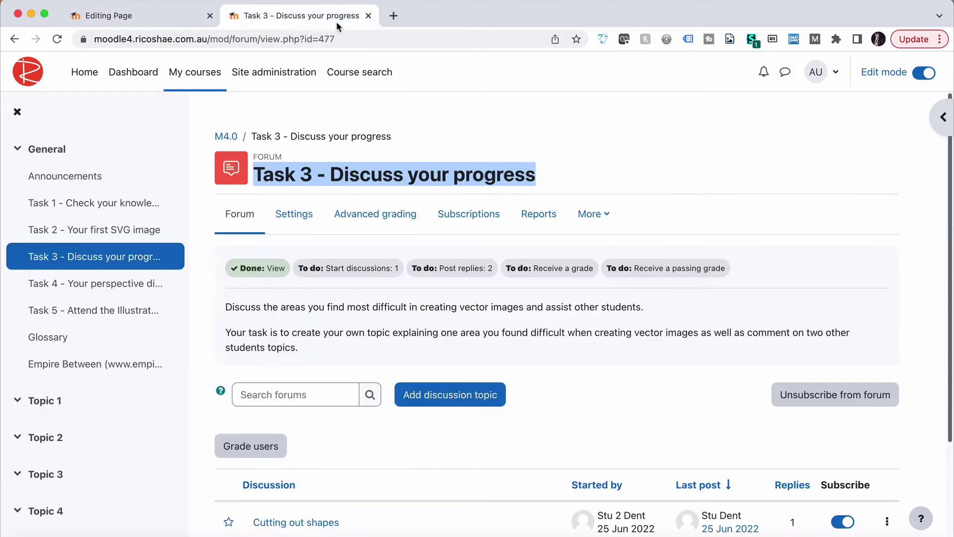
pyautogui.click(95, 284)
pyautogui.tripleClick(408, 174)
pyautogui.hotkey('ctrl', 'c')
pyautogui.click(155, 16)
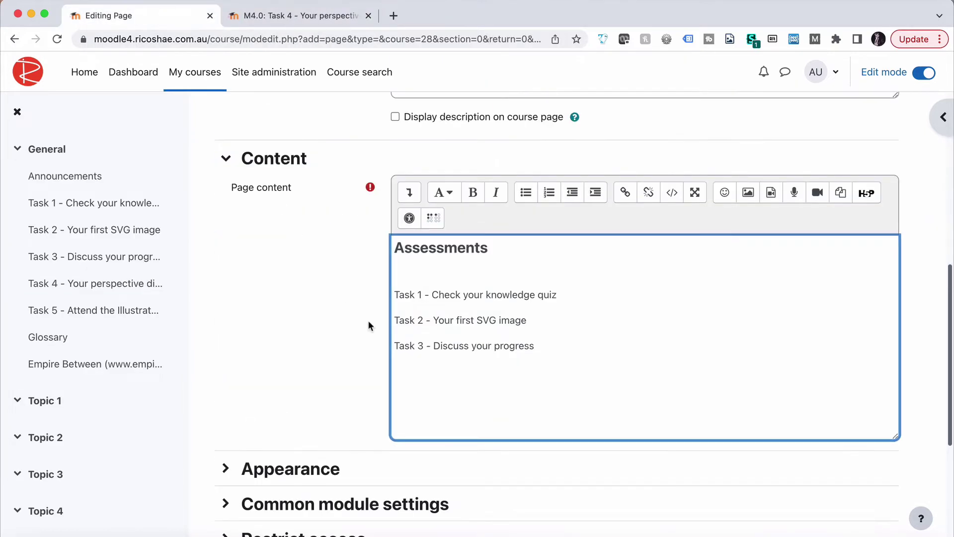
pyautogui.hotkey('ctrl', 'v')
pyautogui.click(341, 7)
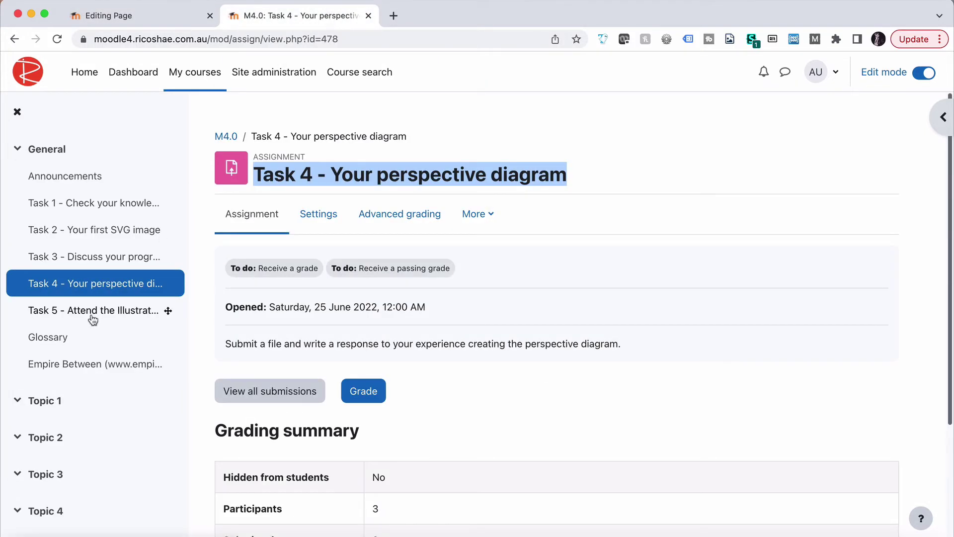
pyautogui.click(65, 314)
pyautogui.tripleClick(333, 180)
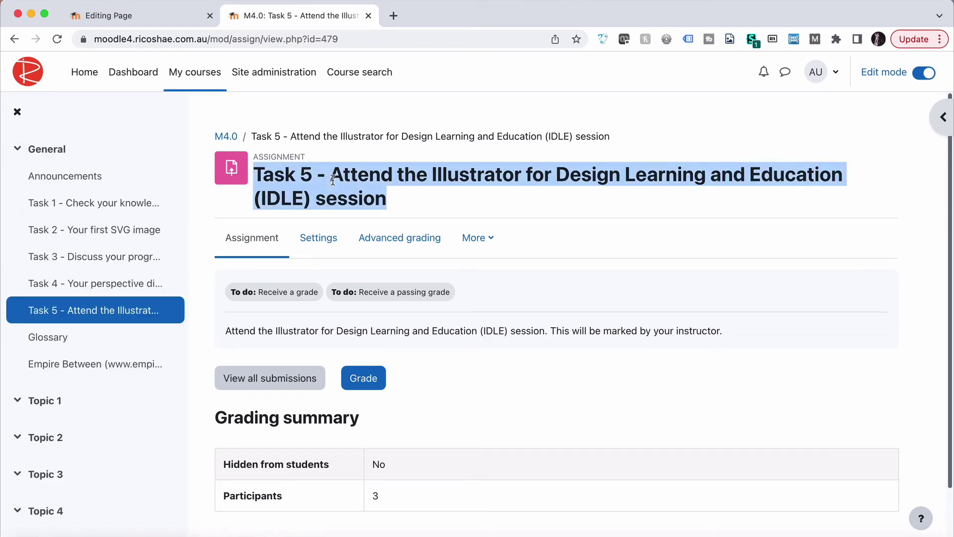
pyautogui.hotkey('ctrl', 'c')
pyautogui.click(139, 15)
pyautogui.hotkey('ctrl', 'v')
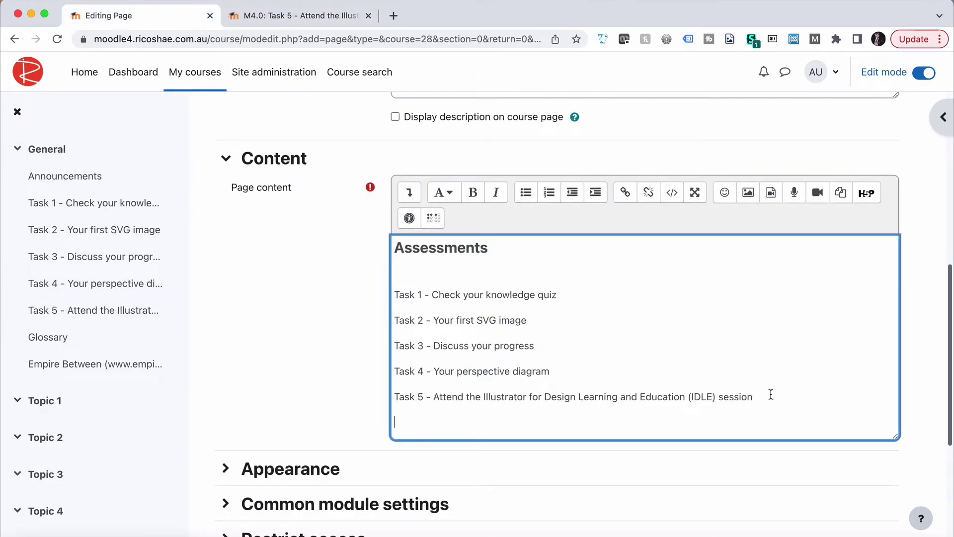
# Make the five task lines a bulleted list and remove the blank line under the heading
pyautogui.moveTo(771, 395); pyautogui.dragTo(445, 294)
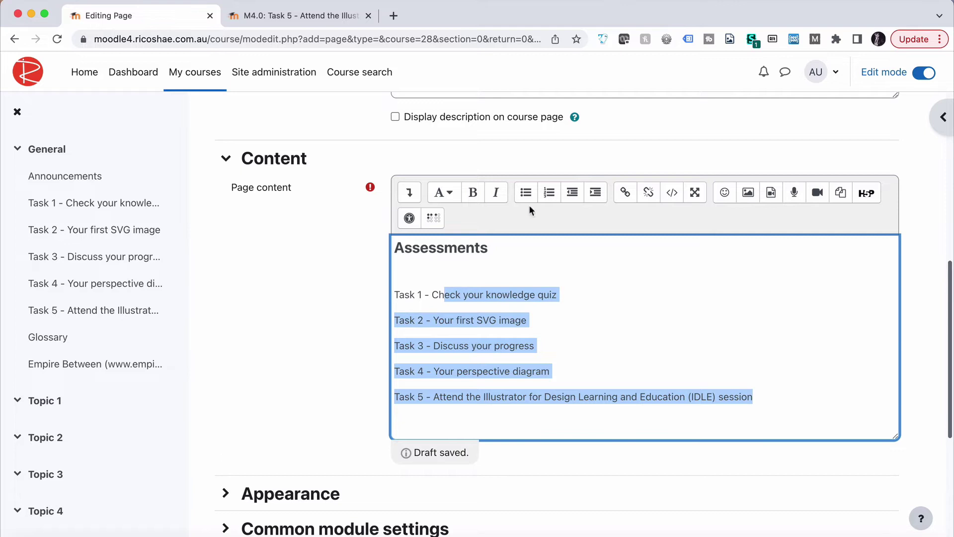
pyautogui.click(526, 192)
pyautogui.click(491, 270)
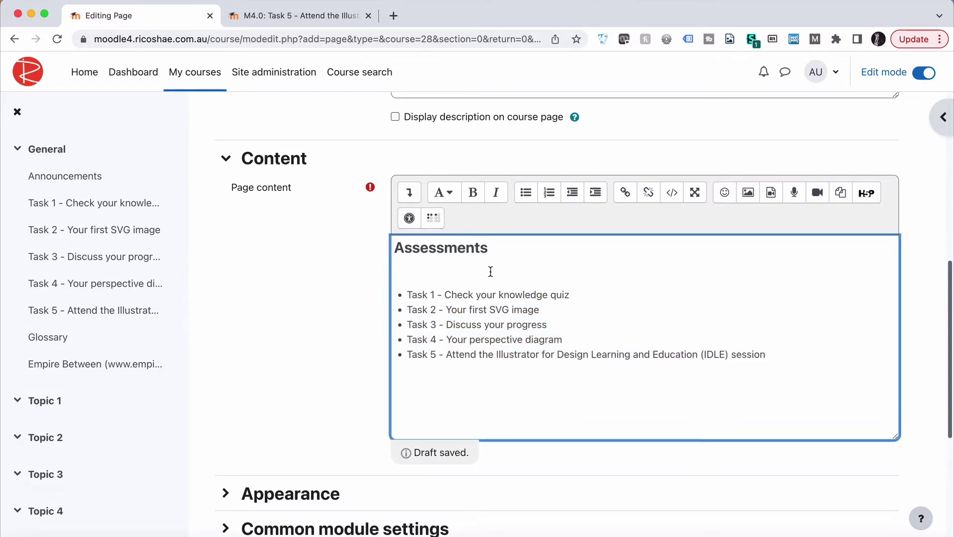
pyautogui.press('BackSpace')
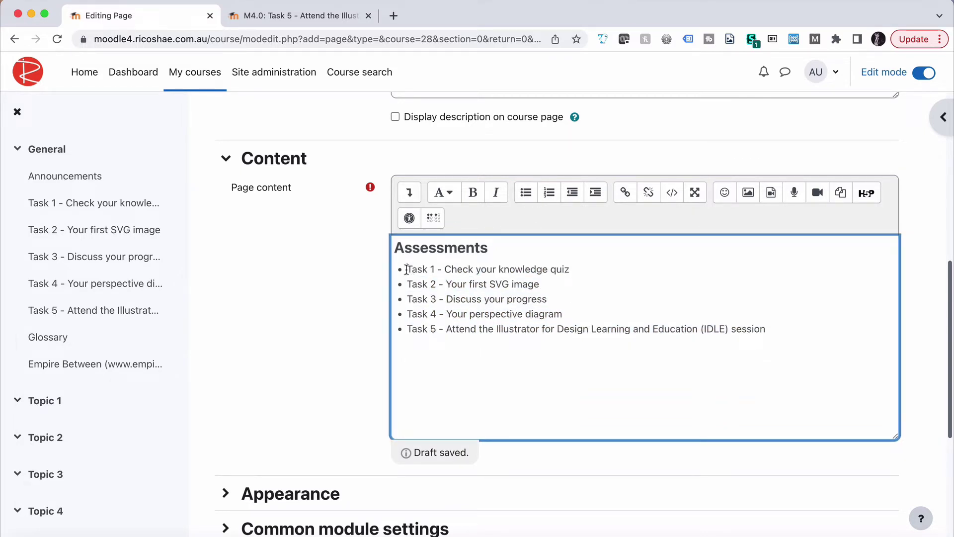
# Check the Task 1 line against its quiz page, then scroll down to the save buttons
pyautogui.moveTo(407, 269); pyautogui.dragTo(570, 269)
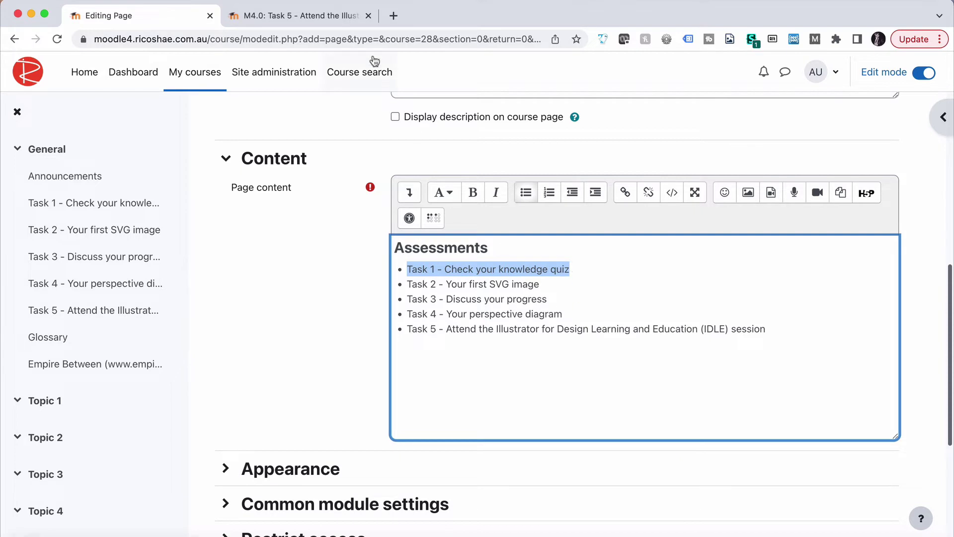
pyautogui.click(335, 15)
pyautogui.click(97, 201)
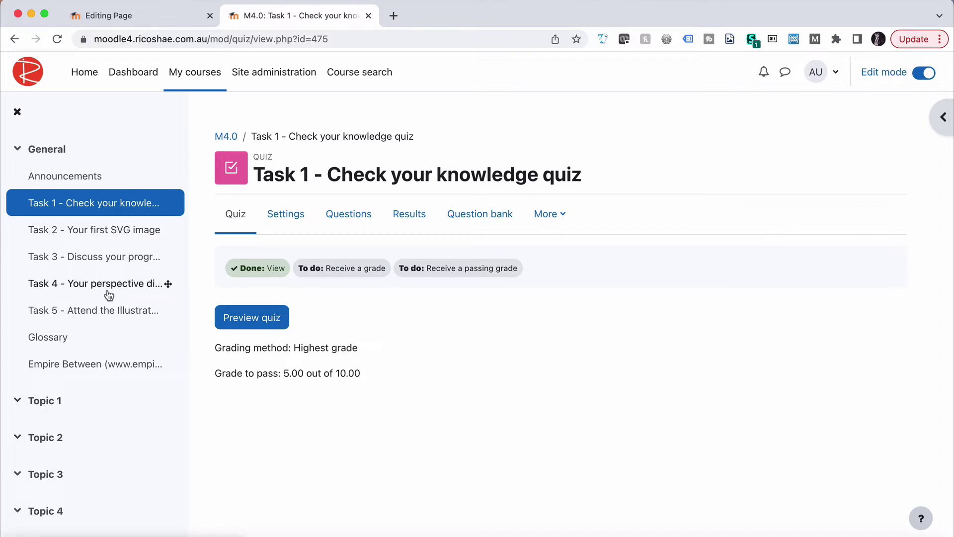
pyautogui.click(167, 14)
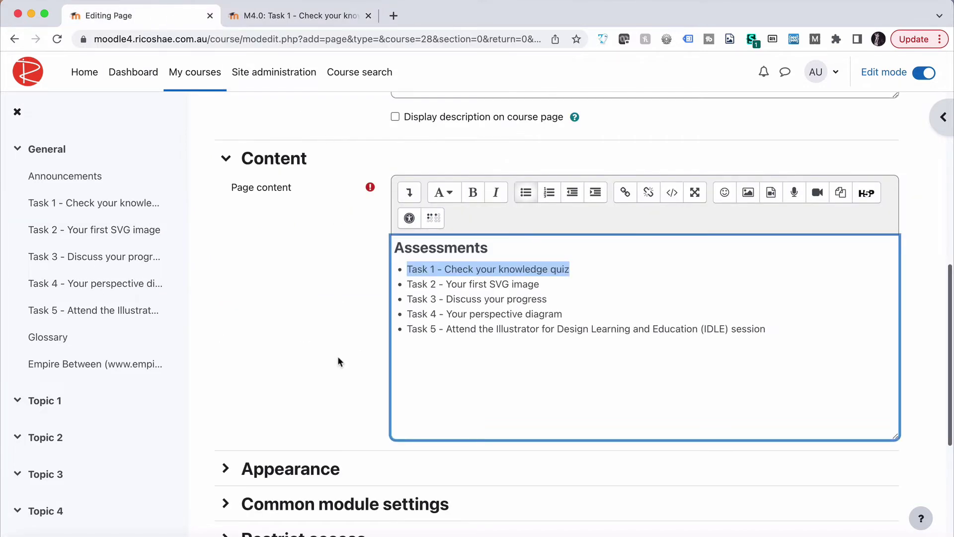
pyautogui.scroll(-5, 343, 358)
pyautogui.click(559, 456)
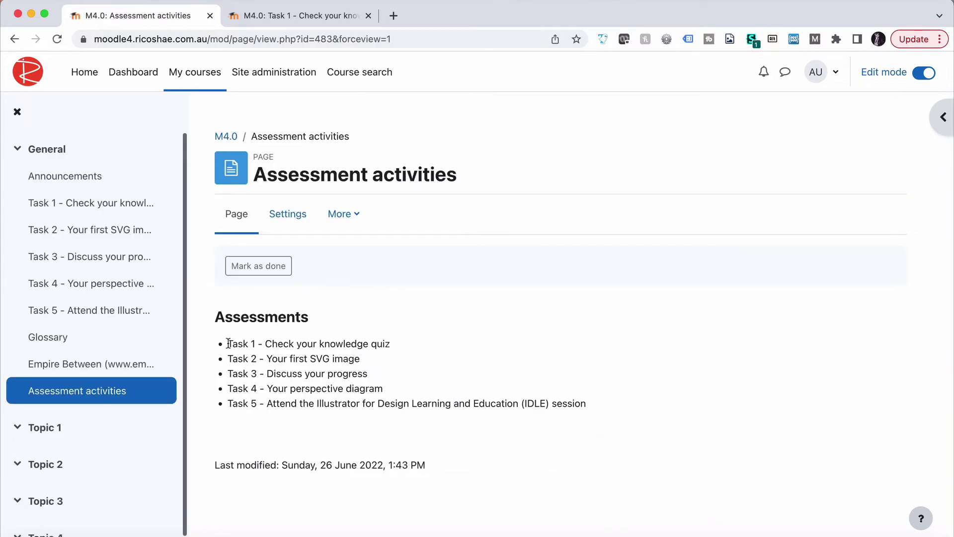
pyautogui.moveTo(227, 344); pyautogui.dragTo(402, 348)
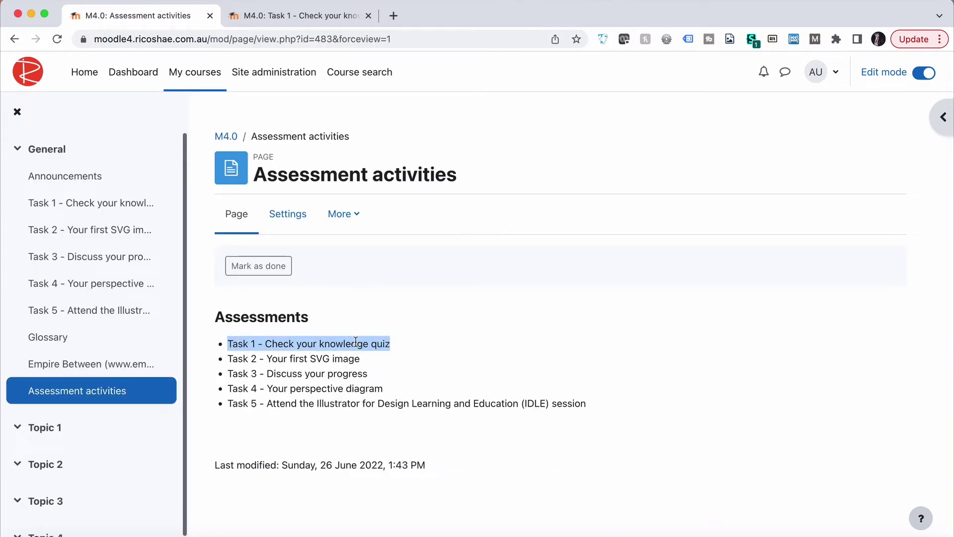
pyautogui.click(328, 343)
pyautogui.tripleClick(302, 342)
pyautogui.click(282, 342)
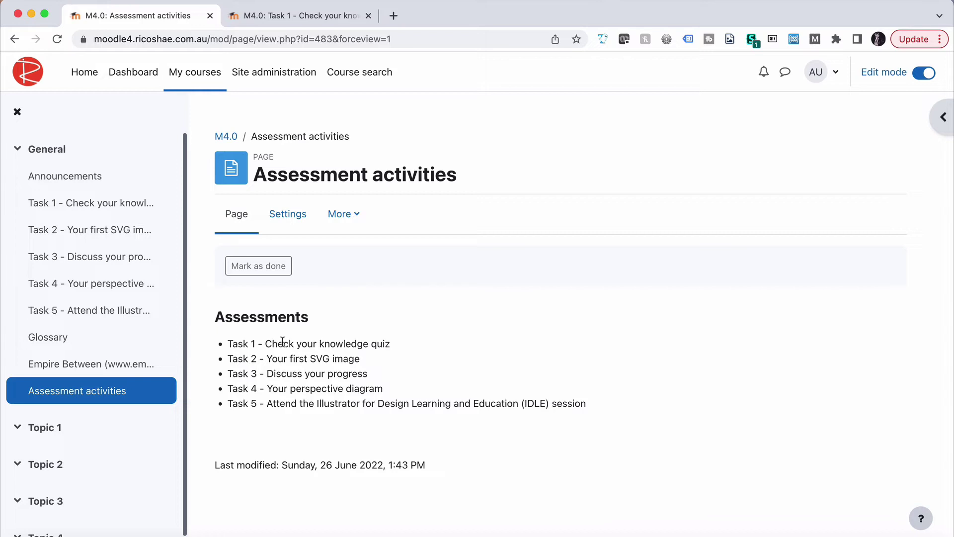
# Set the course's Activity names auto-linking filter to Default (On), save, and return to the course
pyautogui.click(227, 137)
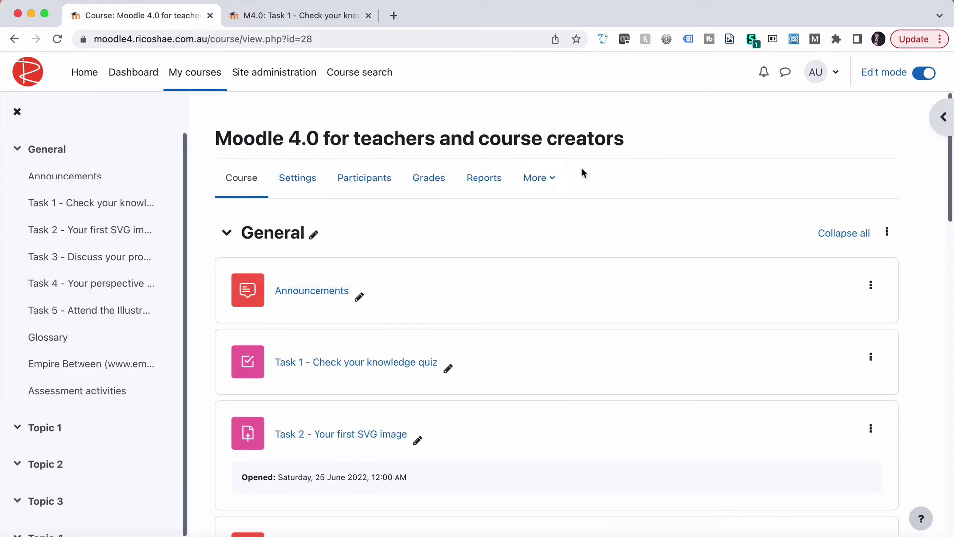
pyautogui.click(545, 179)
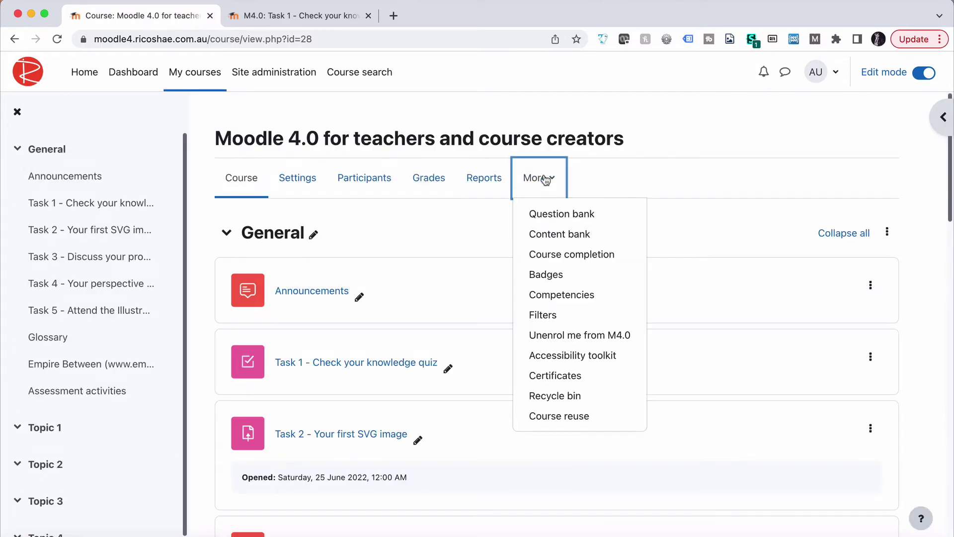
pyautogui.click(547, 313)
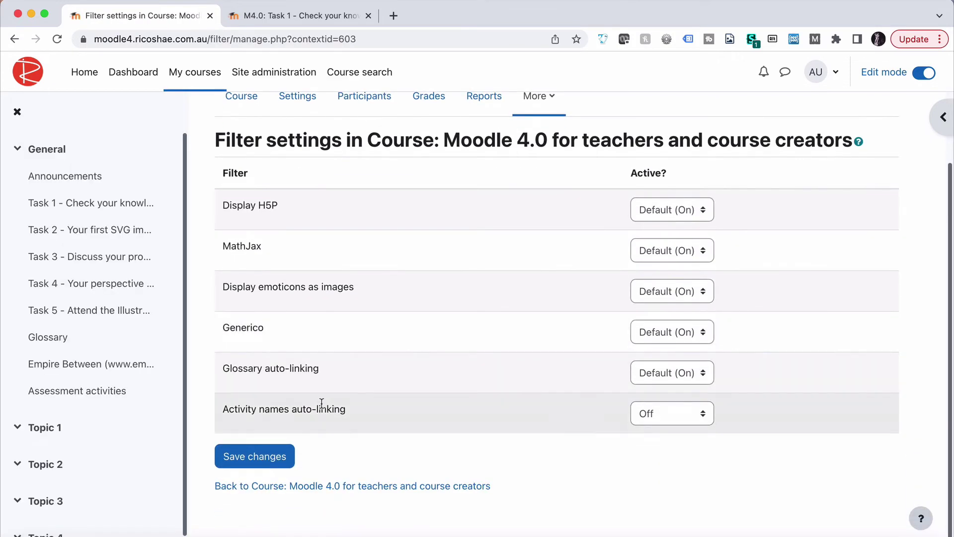
pyautogui.click(661, 412)
pyautogui.click(664, 401)
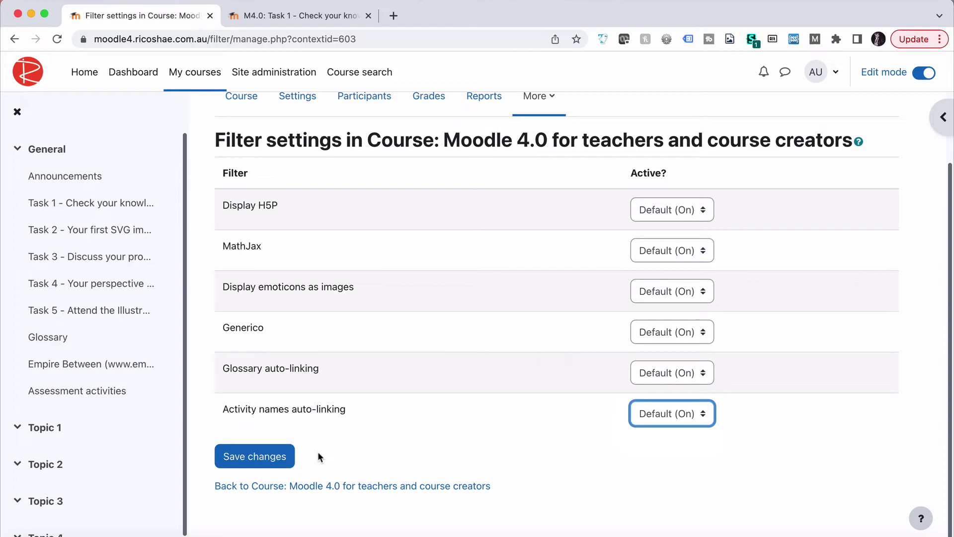
pyautogui.click(257, 457)
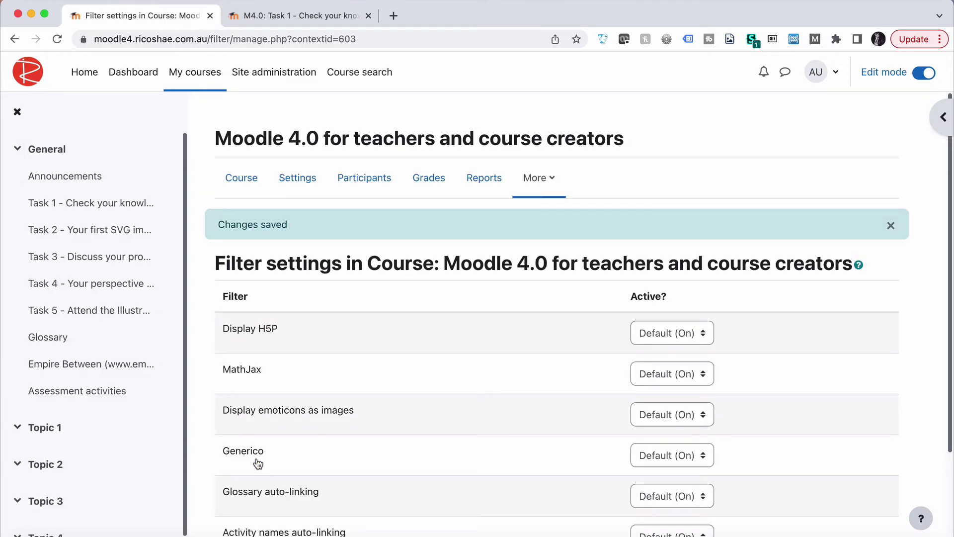
pyautogui.click(244, 179)
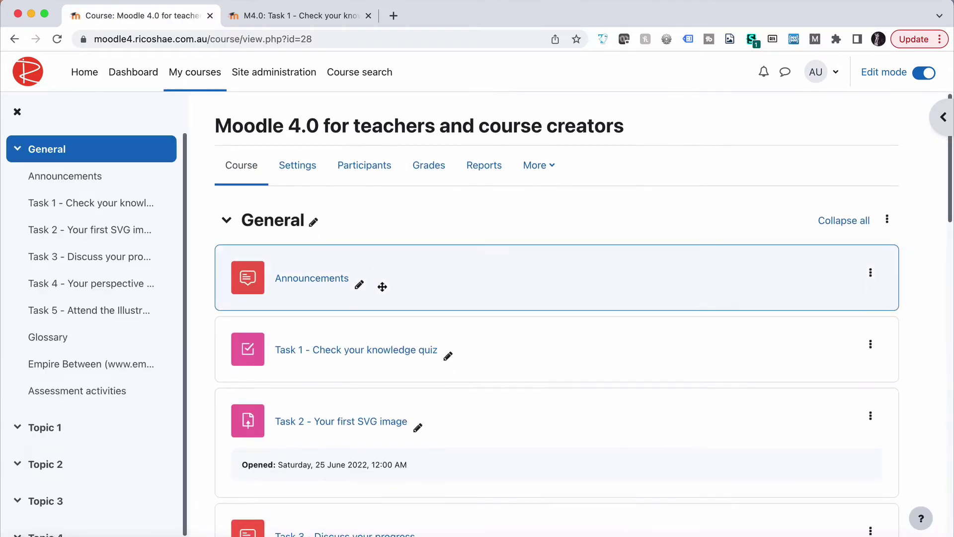
pyautogui.scroll(-10, 382, 287)
# Open Assessment activities and follow the Task 4 link to 'Task 4 - Your perspective diagram'
pyautogui.click(317, 327)
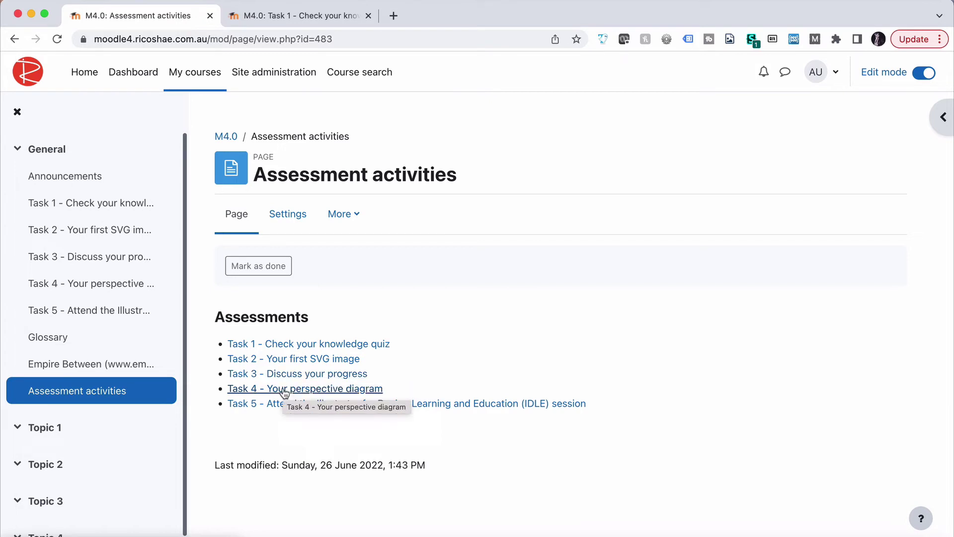
pyautogui.click(286, 390)
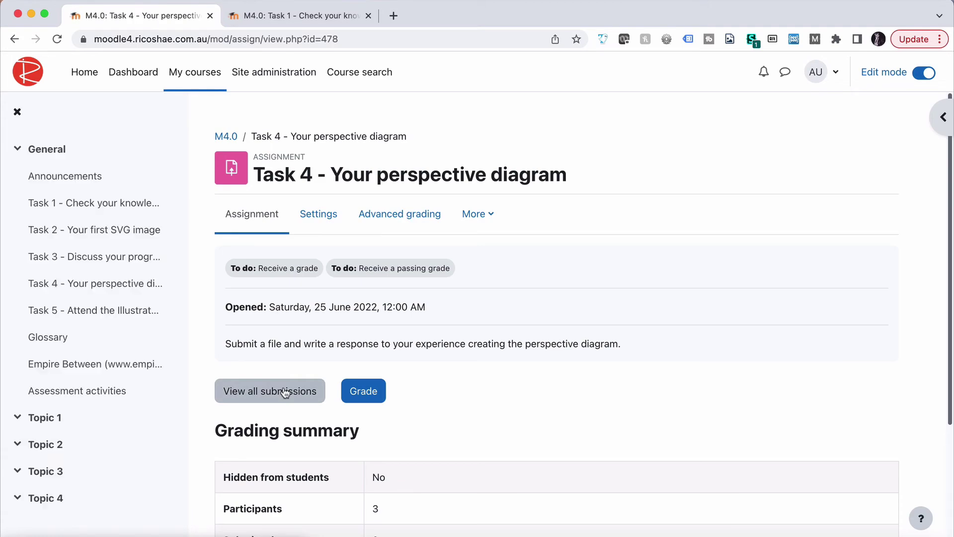
pyautogui.moveTo(251, 173); pyautogui.dragTo(581, 174)
pyautogui.click(582, 174)
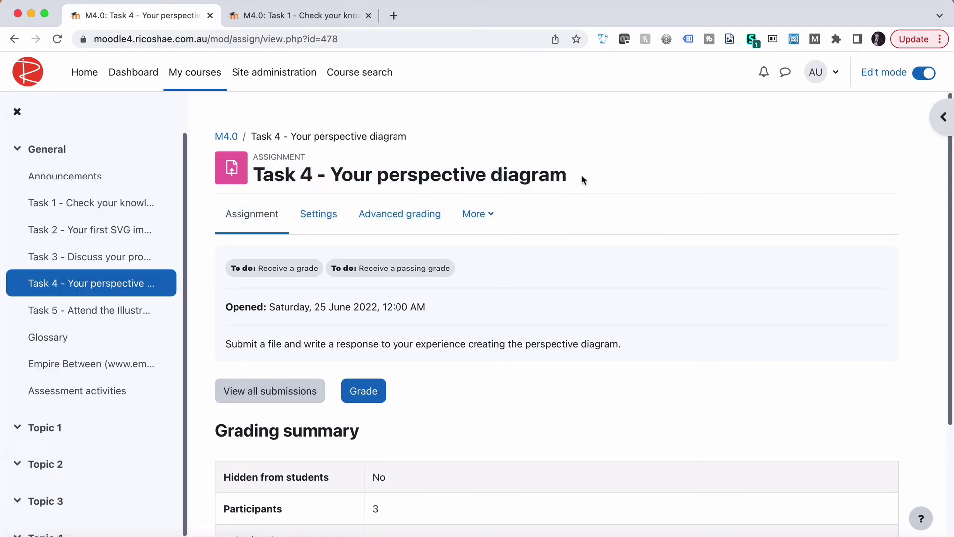
# Insert '.1' after 'Task 4' in the assignment name and save and display it
pyautogui.click(320, 216)
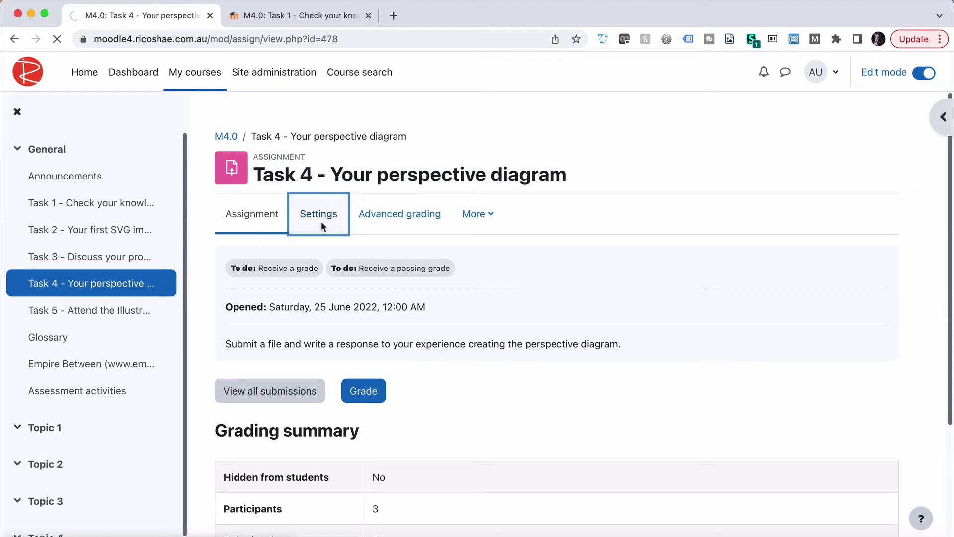
pyautogui.click(430, 342)
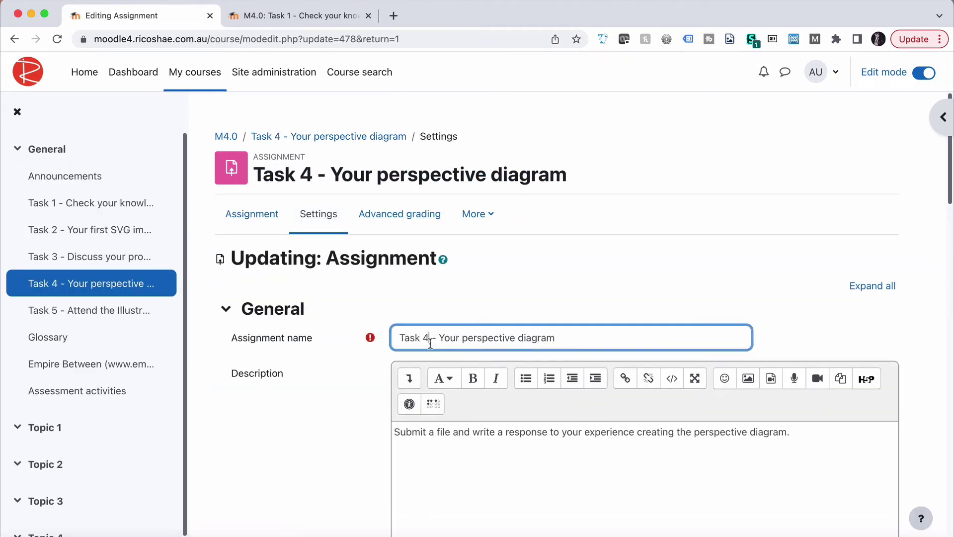
pyautogui.write('.')
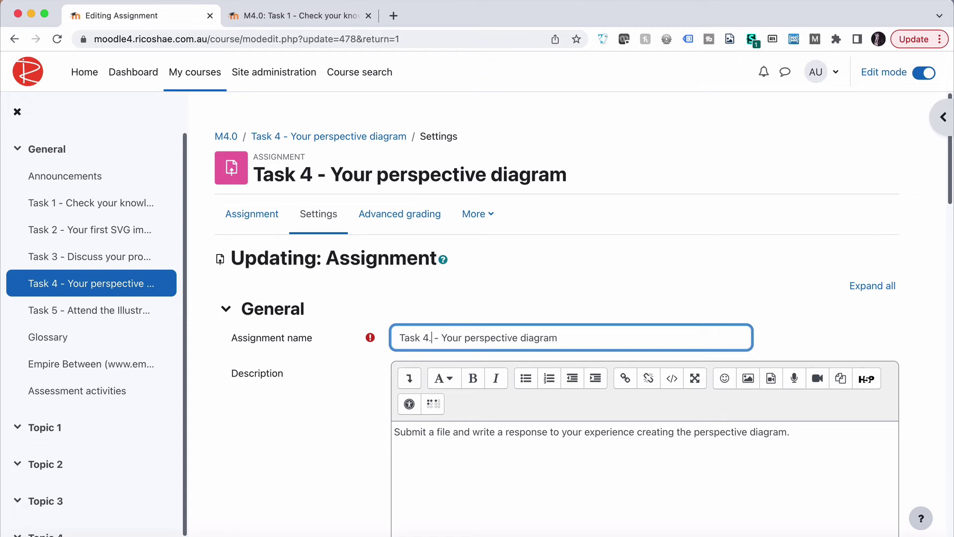
pyautogui.write('1')
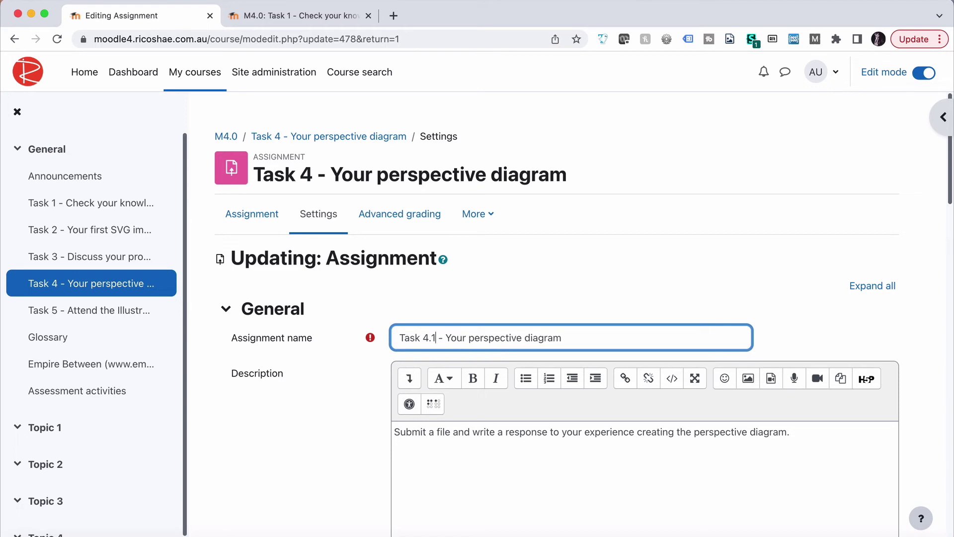
pyautogui.scroll(-5, 342, 417)
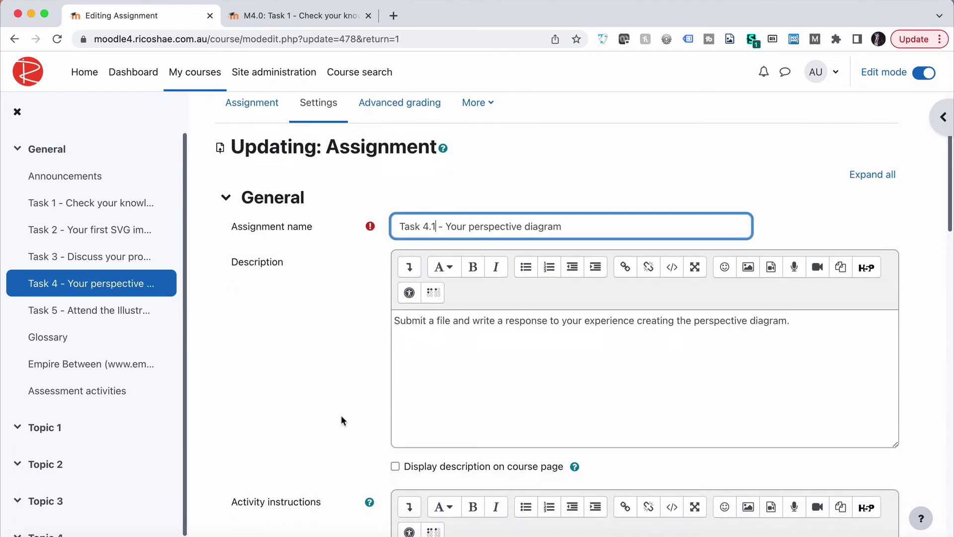
pyautogui.scroll(-20, 341, 416)
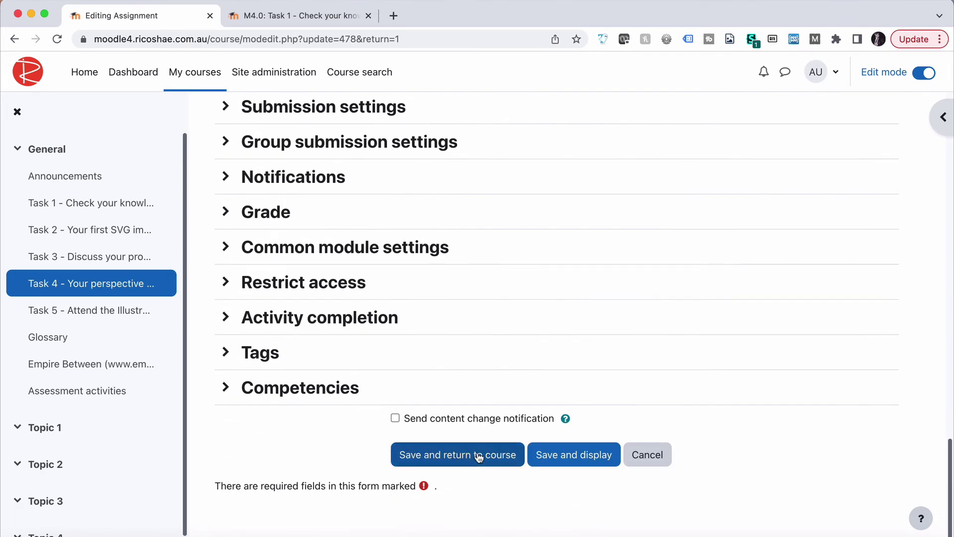
pyautogui.click(549, 457)
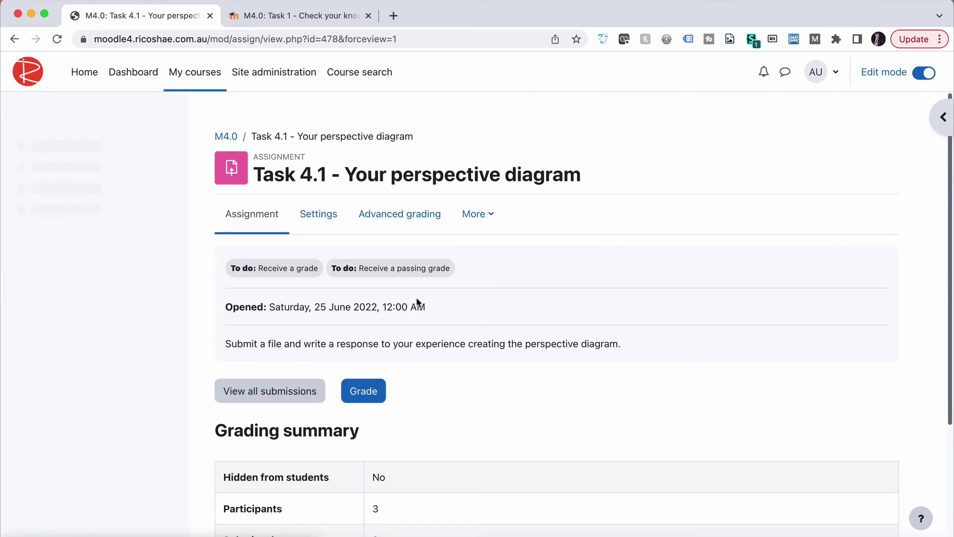
# Copy the now-unlinked Task 4 line on Assessment activities, then open the Task 4.1 assignment
pyautogui.click(226, 138)
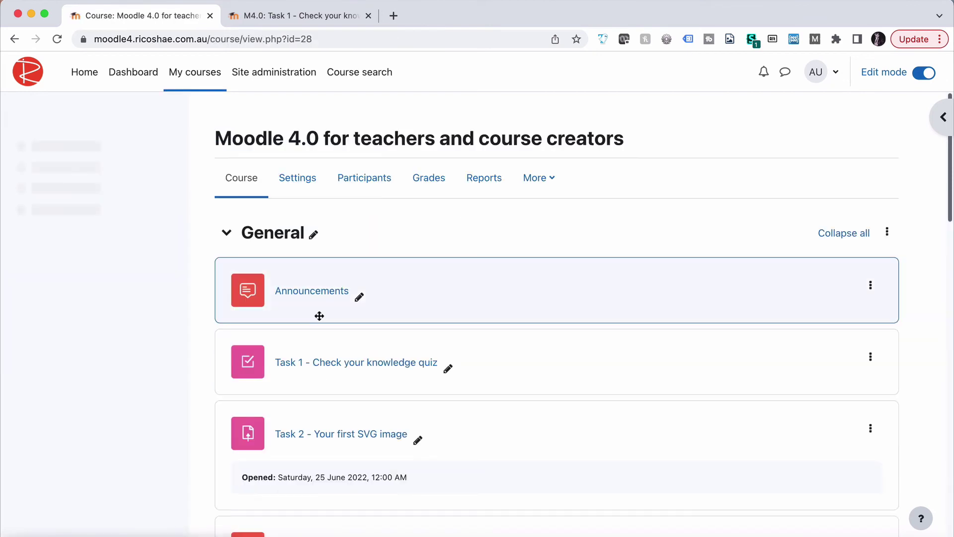
pyautogui.scroll(-10, 319, 313)
pyautogui.click(323, 450)
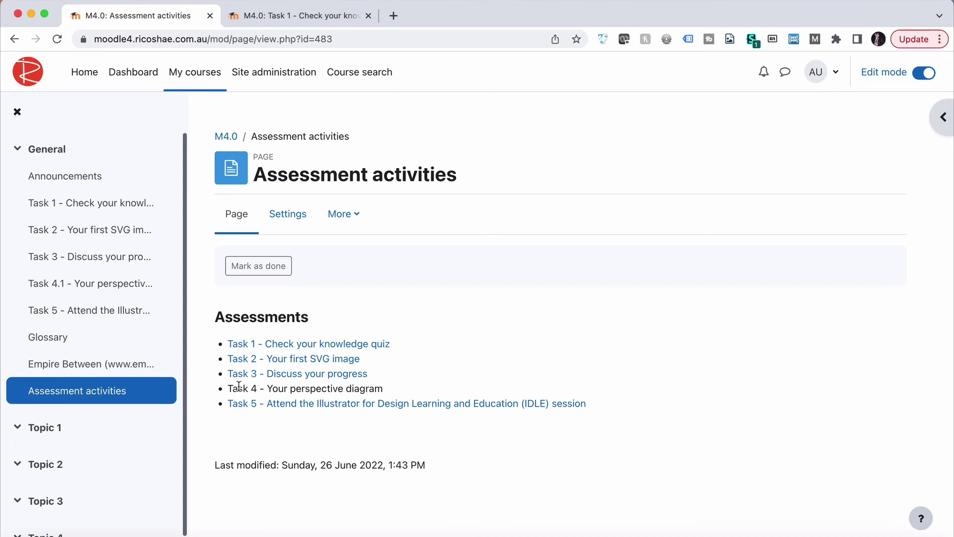
pyautogui.moveTo(238, 389); pyautogui.dragTo(320, 387)
pyautogui.click(320, 387)
pyautogui.tripleClick(315, 389)
pyautogui.press('super+c')
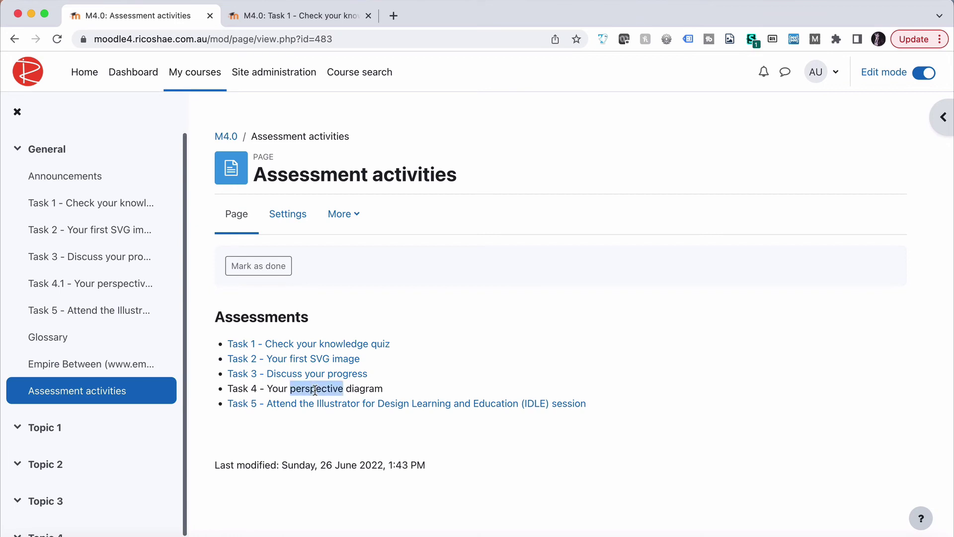
pyautogui.click(117, 286)
# Paste 'Task 4 - Your perspective diagram' over the assignment name and save, returning to the course
pyautogui.click(332, 219)
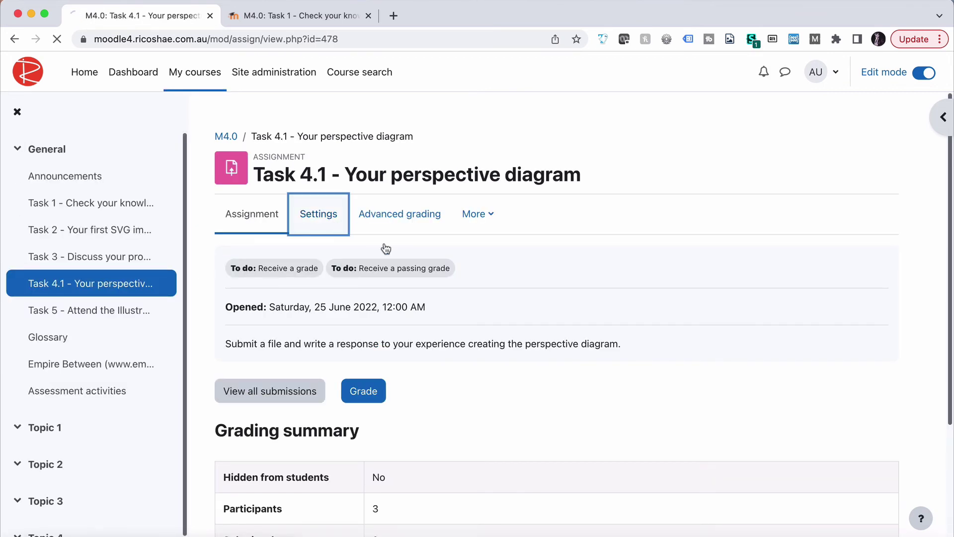
pyautogui.tripleClick(577, 335)
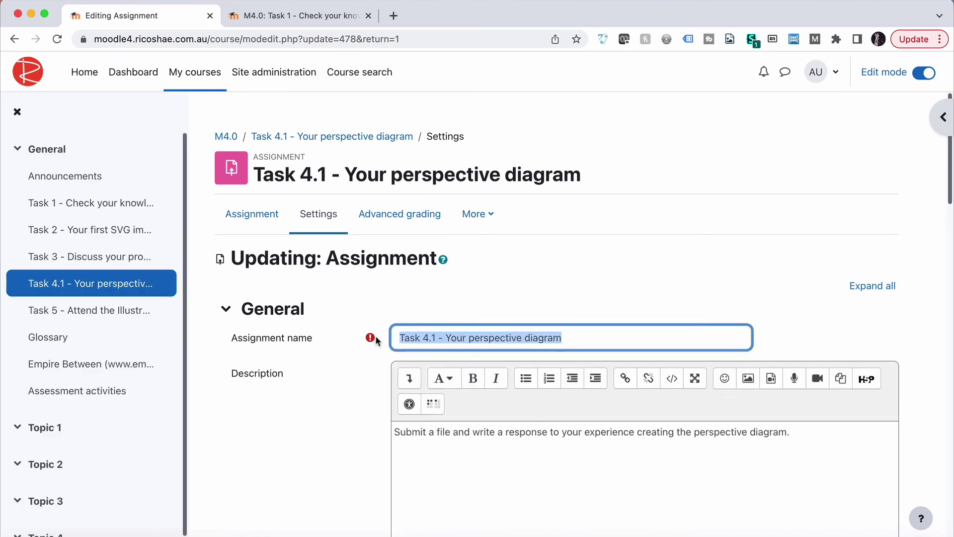
pyautogui.press('super+v')
pyautogui.scroll(-3, 328, 423)
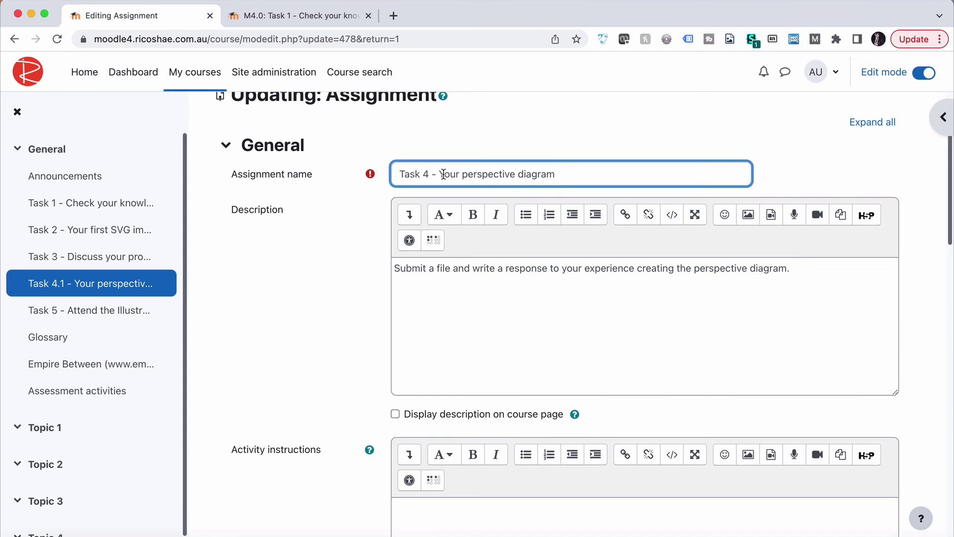
pyautogui.scroll(-15, 304, 308)
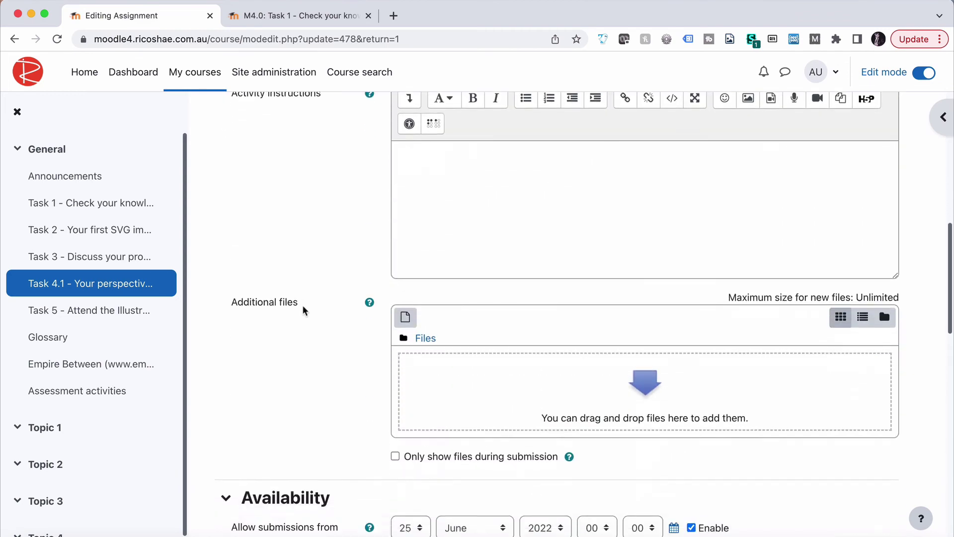
pyautogui.scroll(-8, 302, 305)
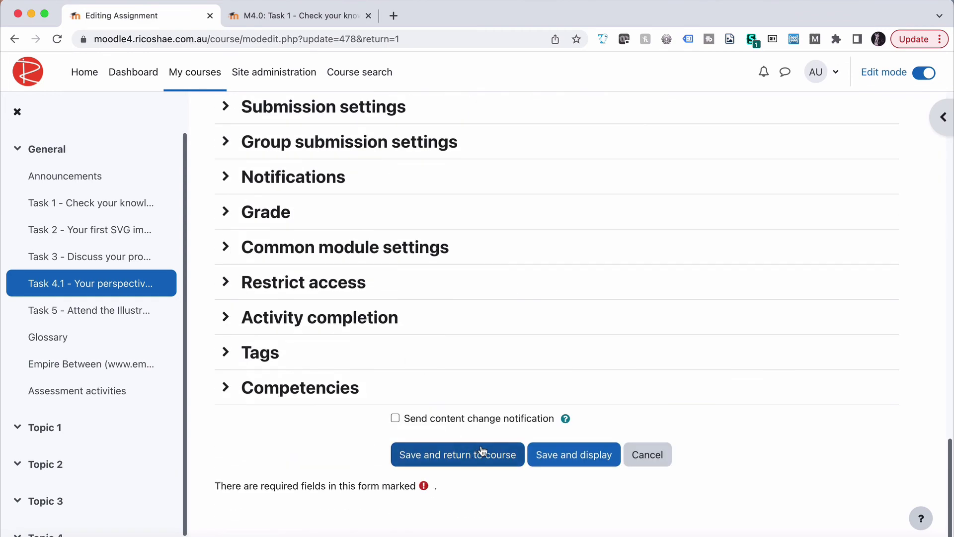
pyautogui.click(478, 457)
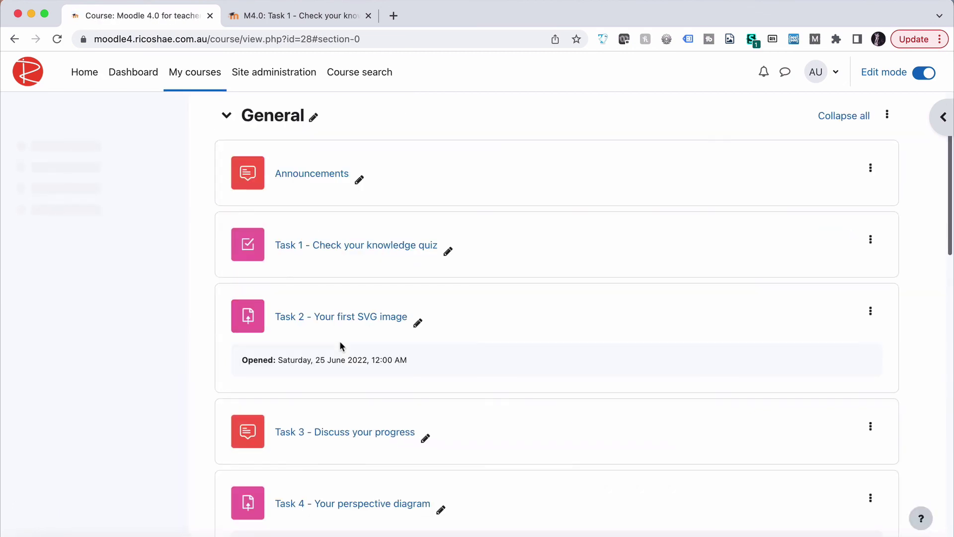
# View Assessment activities, where 'Task 4 - Your perspective diagram' is linked again with the other tasks
pyautogui.click(321, 431)
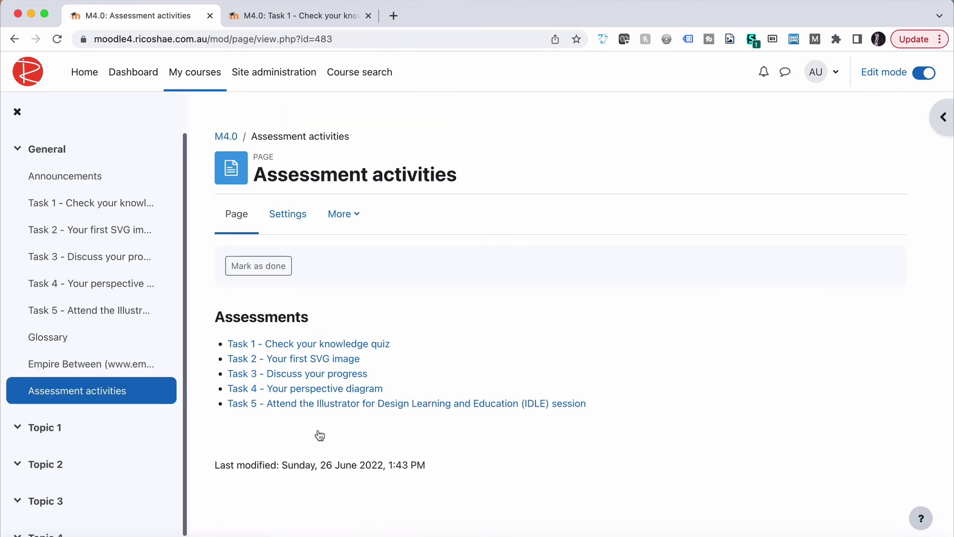